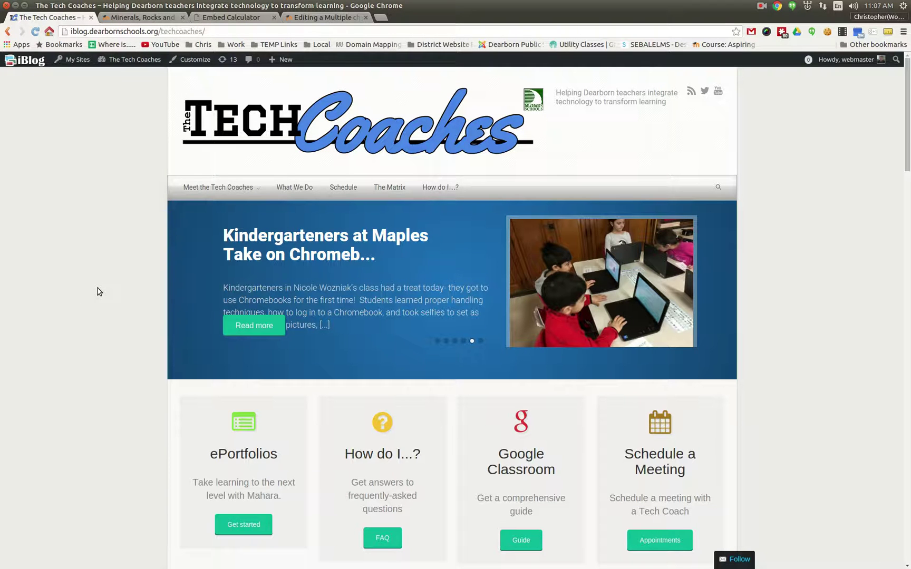
Scroll the Tech Coaches home page past the slider and quick-link tiles to the recent blog posts
{"action": "scroll", "coordinate": [98, 291], "scroll_direction": "down", "scroll_amount": 1}
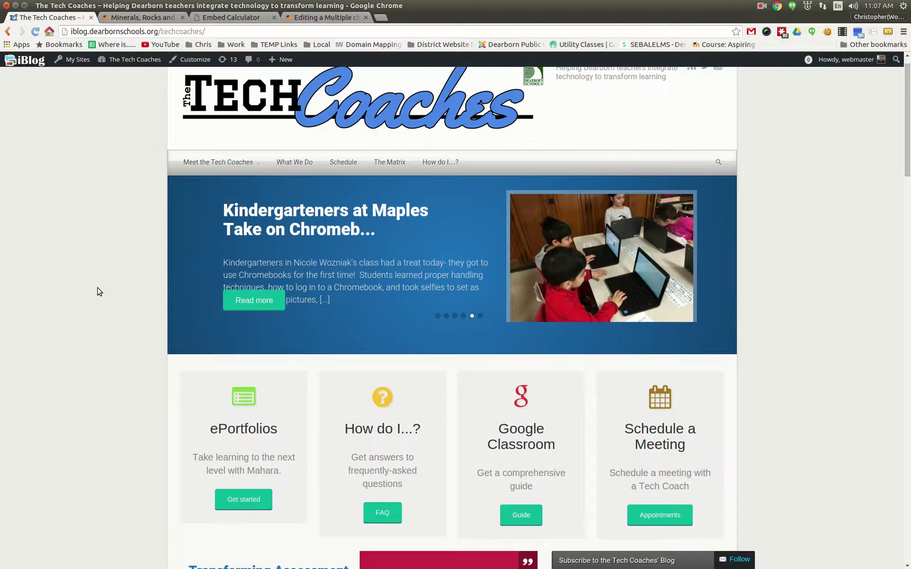
{"action": "scroll", "coordinate": [98, 291], "scroll_direction": "up", "scroll_amount": 1}
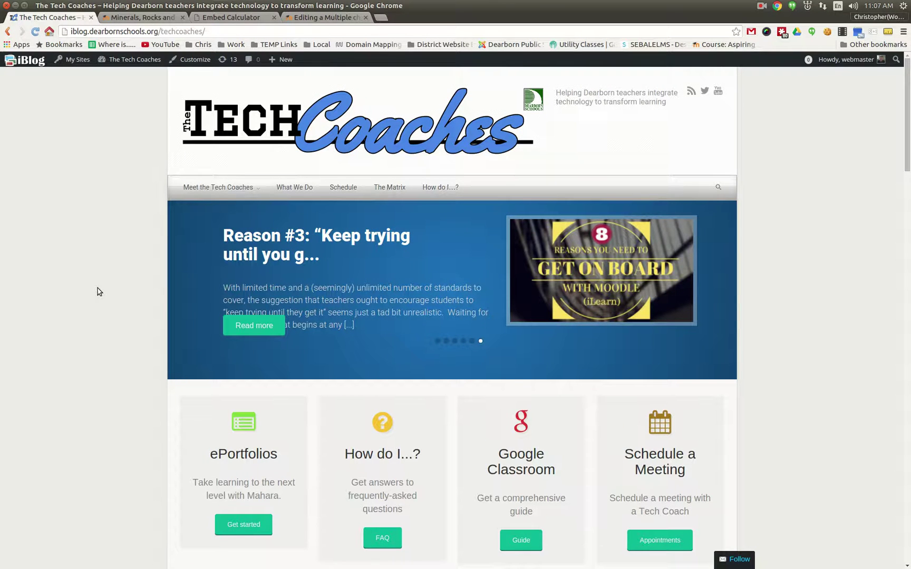
{"action": "scroll", "coordinate": [98, 292], "scroll_direction": "down", "scroll_amount": 1}
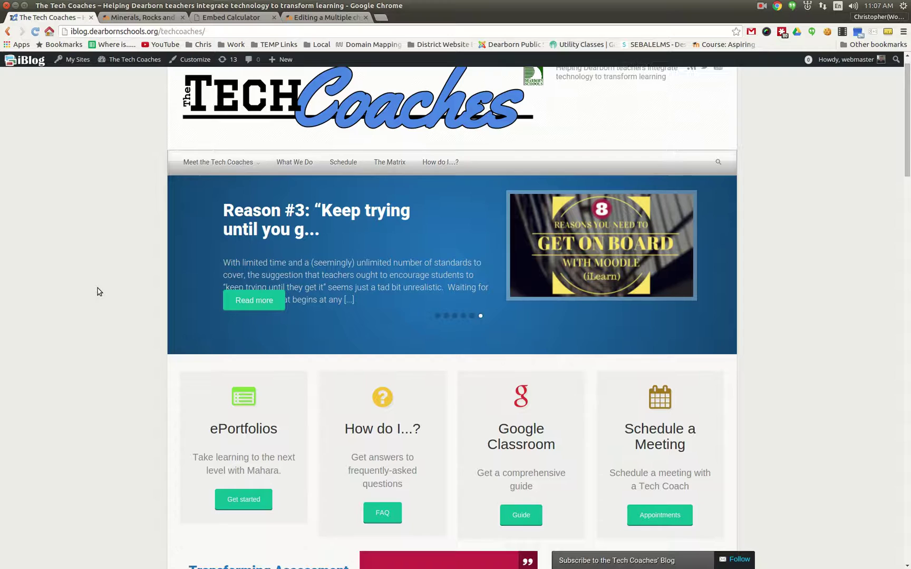
{"action": "scroll", "coordinate": [97, 292], "scroll_direction": "down", "scroll_amount": 5}
{"action": "scroll", "coordinate": [97, 290], "scroll_direction": "down", "scroll_amount": 5}
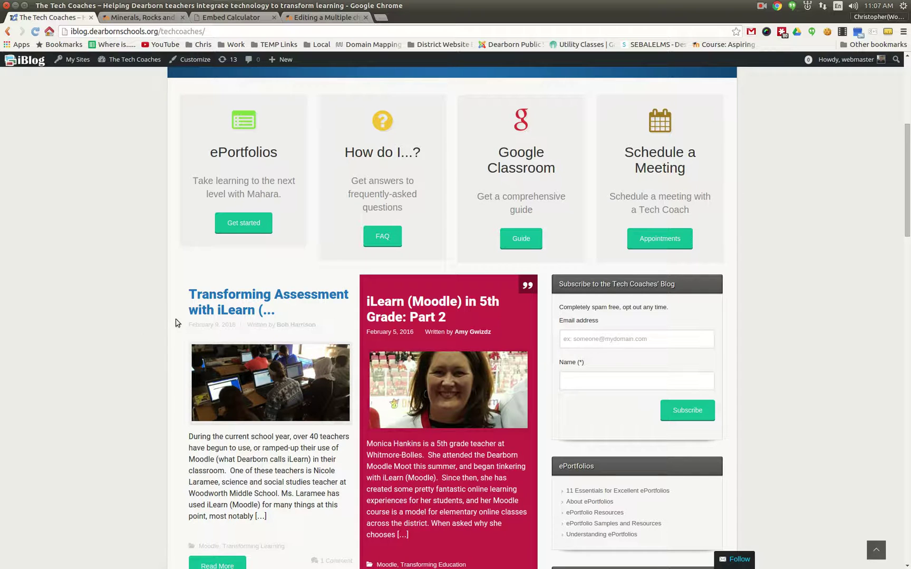
Open the 'Transforming Assessment with iLearn' post and view its calculator screenshot full size
{"action": "left_click", "coordinate": [232, 303]}
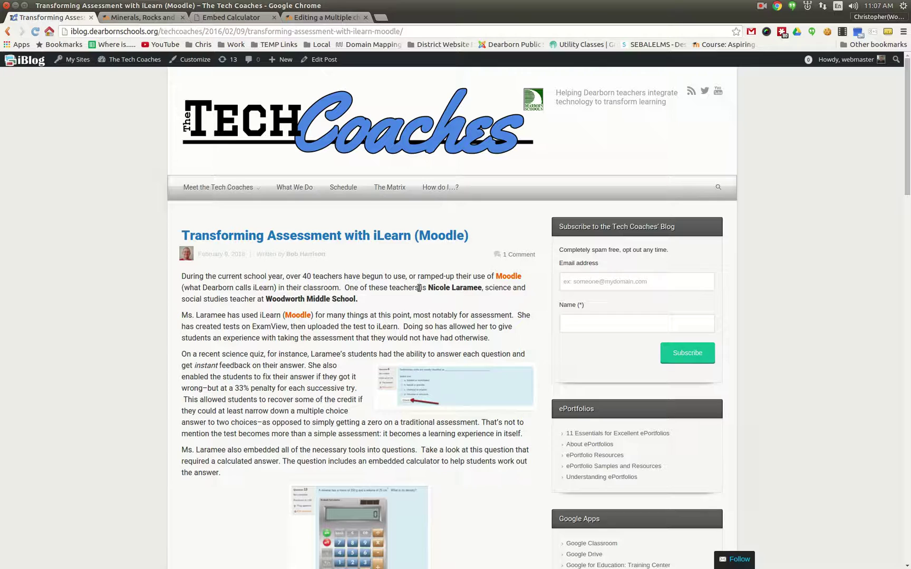
{"action": "scroll", "coordinate": [289, 396], "scroll_direction": "down", "scroll_amount": 5}
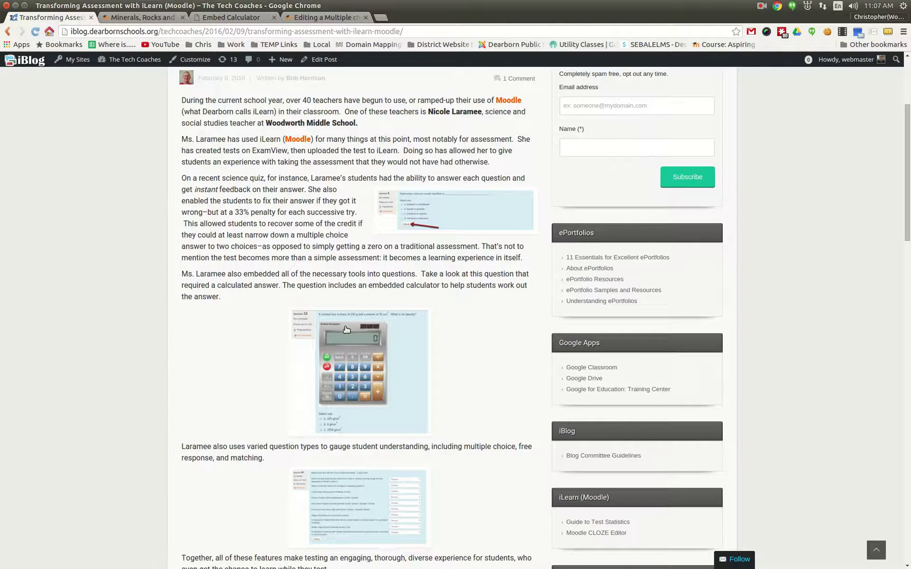
{"action": "left_click", "coordinate": [379, 367]}
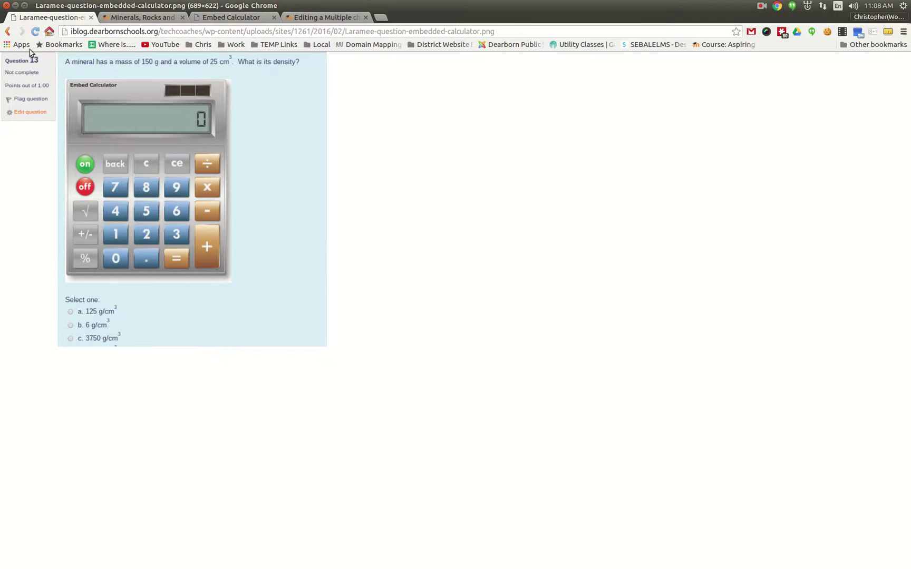
{"action": "left_click", "coordinate": [8, 31]}
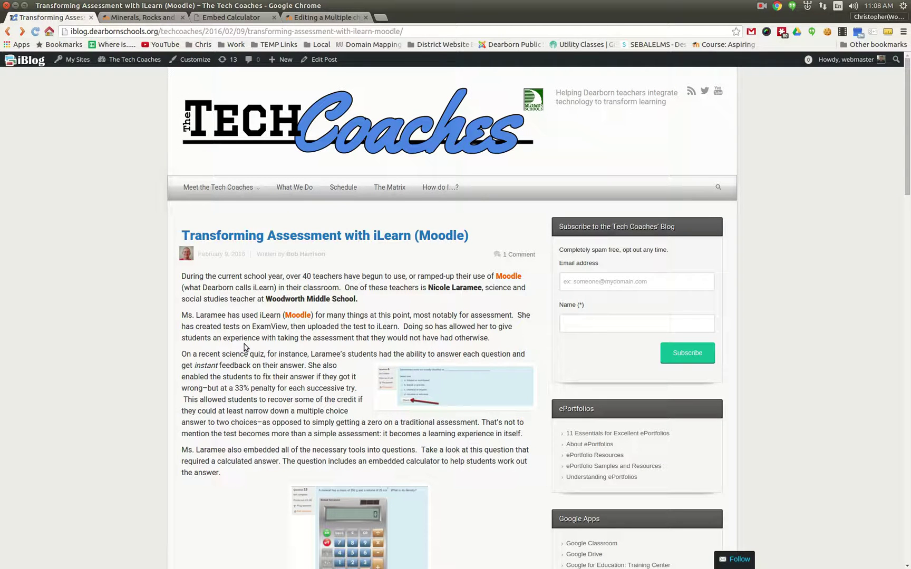
Select part of the article's web address, clear the selection, and scroll through the article
{"action": "left_click_drag", "start_coordinate": [200, 31], "coordinate": [71, 31]}
{"action": "left_click", "coordinate": [71, 32]}
{"action": "scroll", "coordinate": [340, 335], "scroll_direction": "down", "scroll_amount": 5}
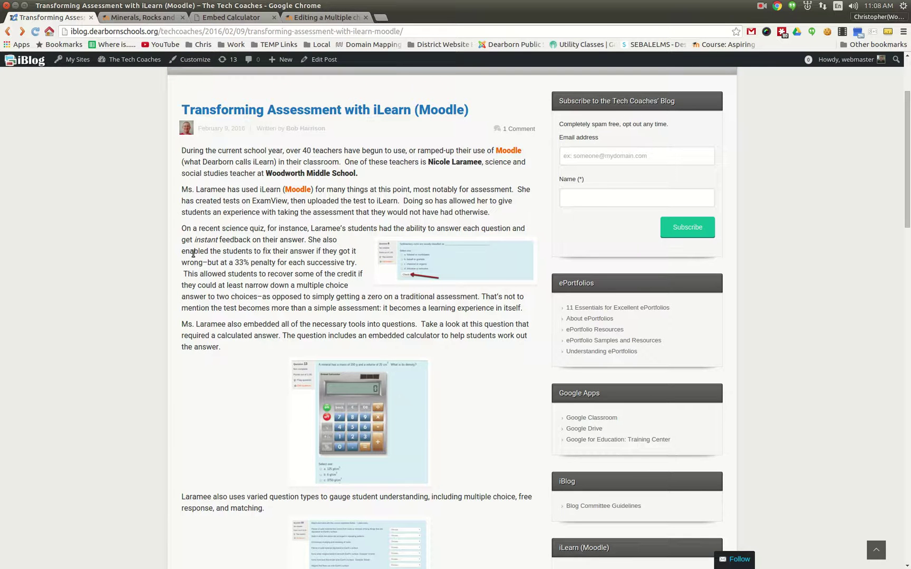
{"action": "scroll", "coordinate": [188, 254], "scroll_direction": "up", "scroll_amount": 5}
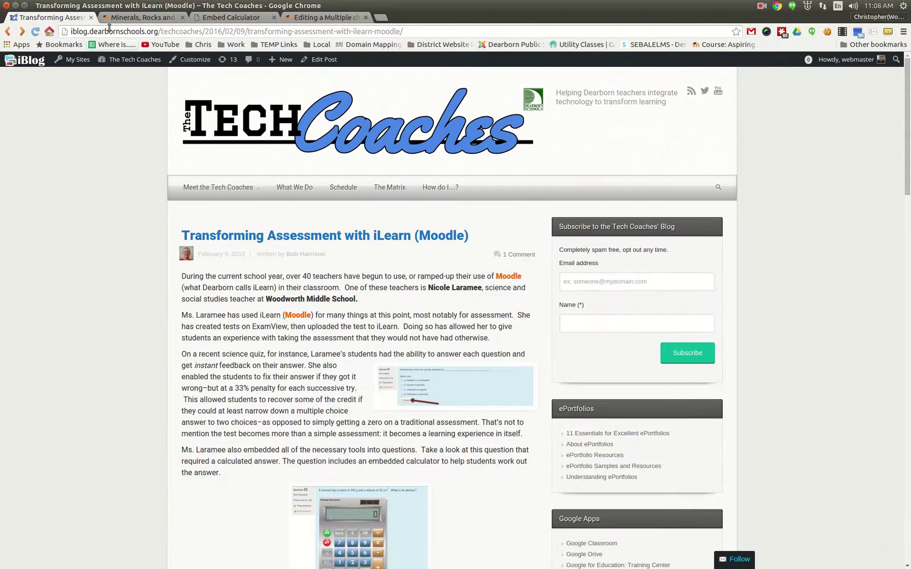
In the Minerals, Rocks quiz preview, compute 5654 × 5 = 28270 on the embedded calculator
{"action": "left_click", "coordinate": [151, 19]}
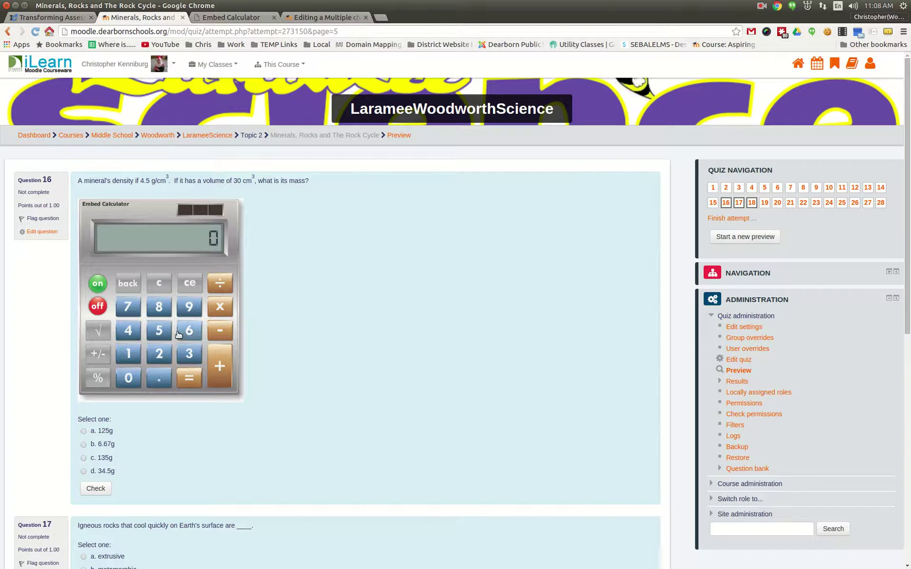
{"action": "left_click", "coordinate": [159, 331]}
{"action": "left_click", "coordinate": [189, 331]}
{"action": "left_click", "coordinate": [159, 331]}
{"action": "left_click", "coordinate": [128, 331]}
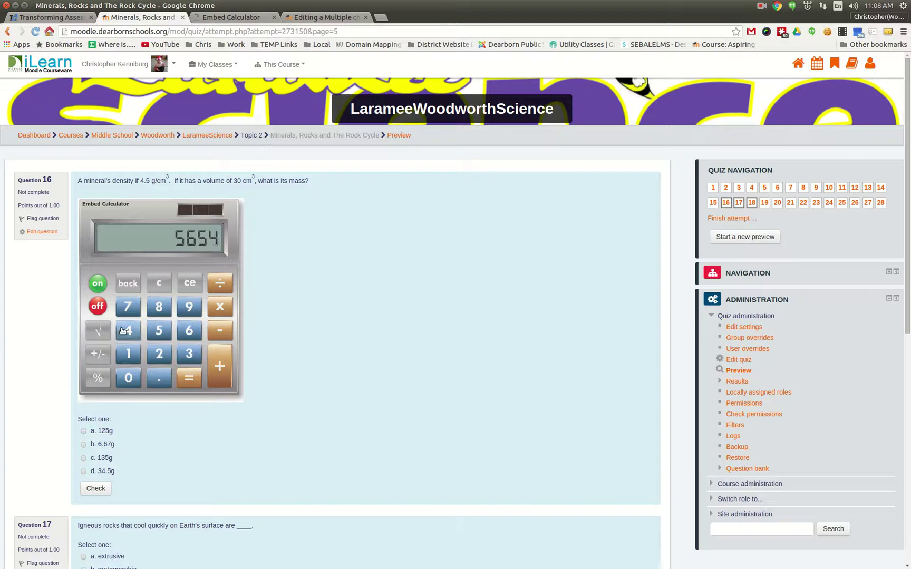
{"action": "left_click", "coordinate": [226, 305]}
{"action": "left_click", "coordinate": [159, 331]}
{"action": "left_click", "coordinate": [194, 384]}
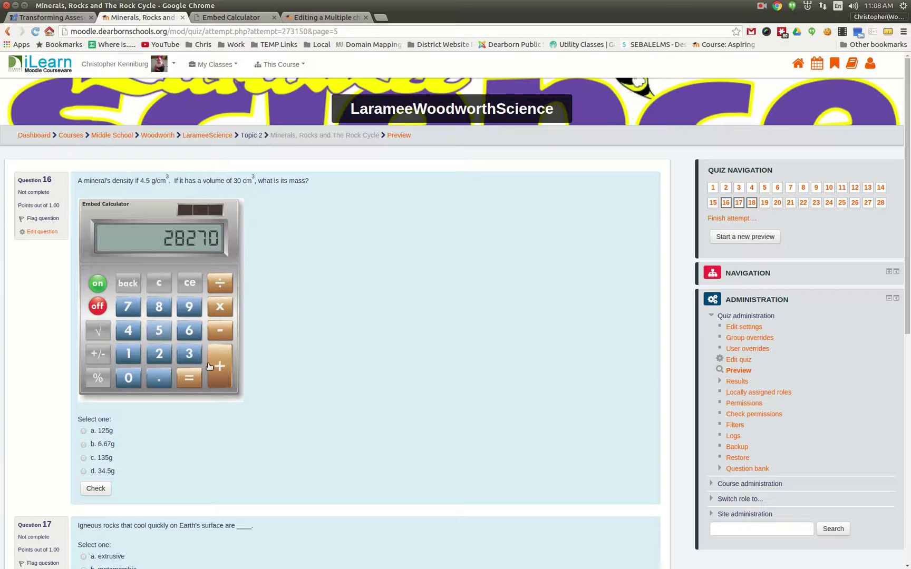
Check answers 125g and 6.67g for Question 16, then answer c. 135g and check it
{"action": "scroll", "coordinate": [99, 434], "scroll_direction": "down", "scroll_amount": 3}
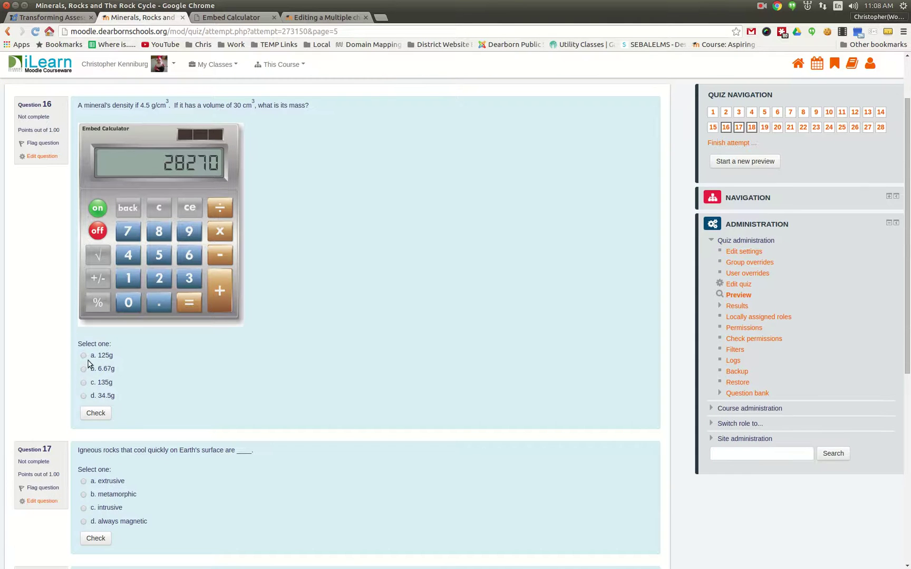
{"action": "left_click", "coordinate": [84, 356]}
{"action": "left_click", "coordinate": [96, 413]}
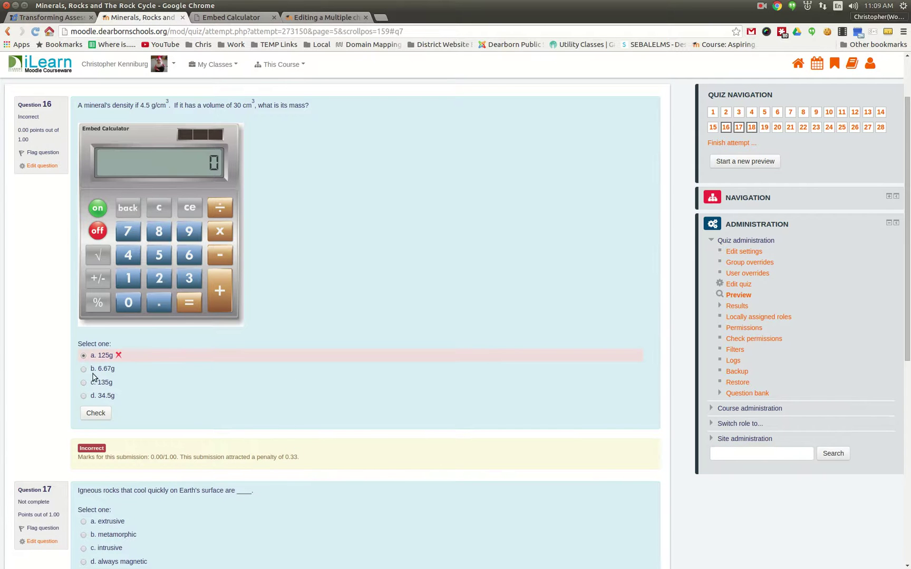
{"action": "left_click", "coordinate": [83, 369]}
{"action": "left_click", "coordinate": [98, 415]}
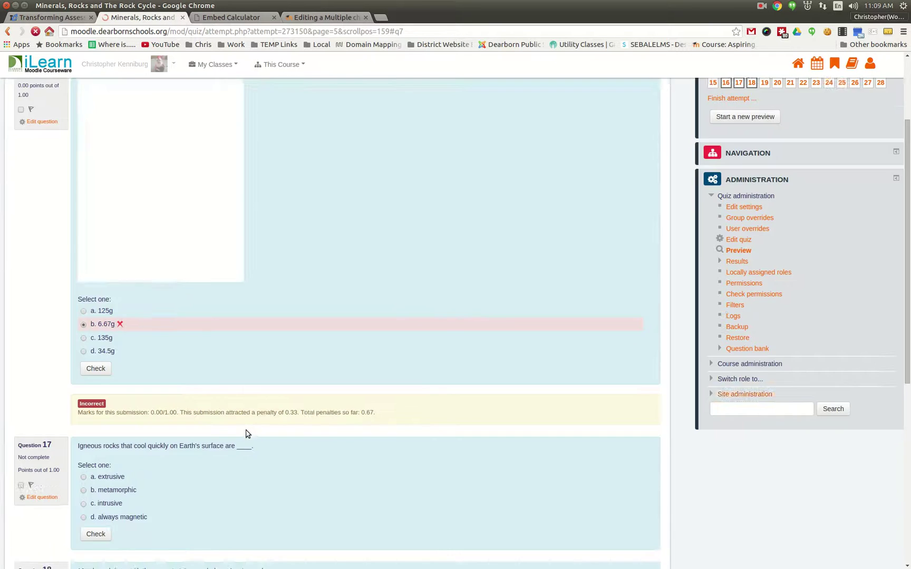
{"action": "left_click", "coordinate": [83, 383]}
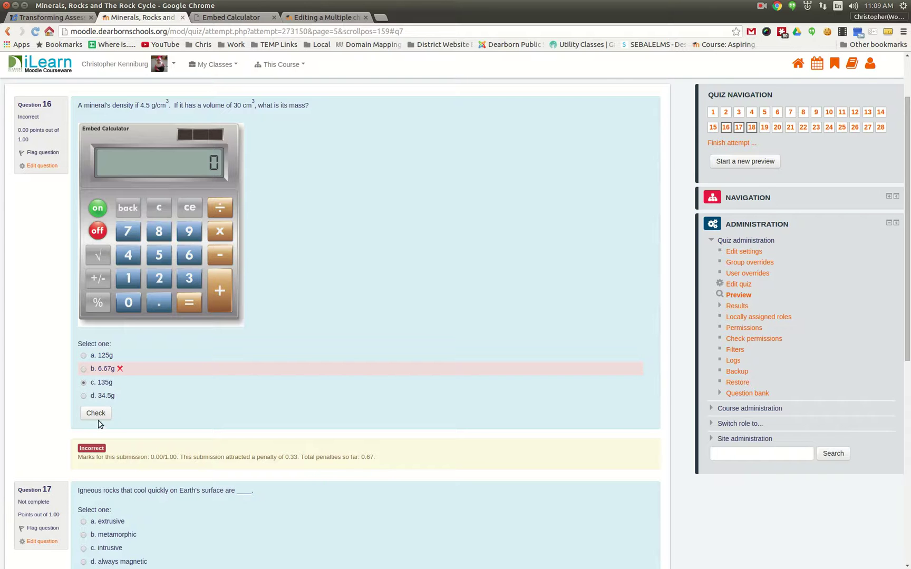
{"action": "left_click", "coordinate": [97, 415]}
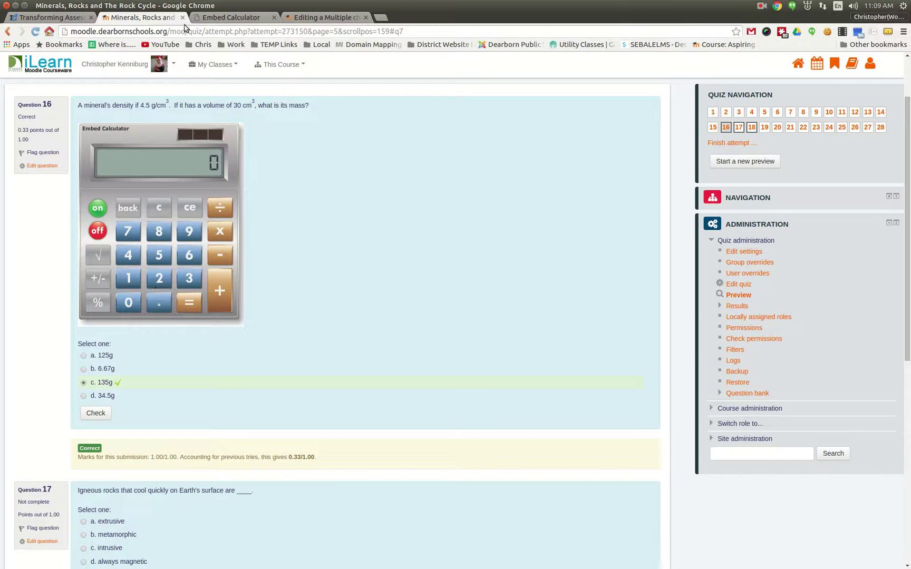
Select and copy the full standard calculator embed code on EmbedCalculator.com, then return to the question editor
{"action": "left_click", "coordinate": [227, 19]}
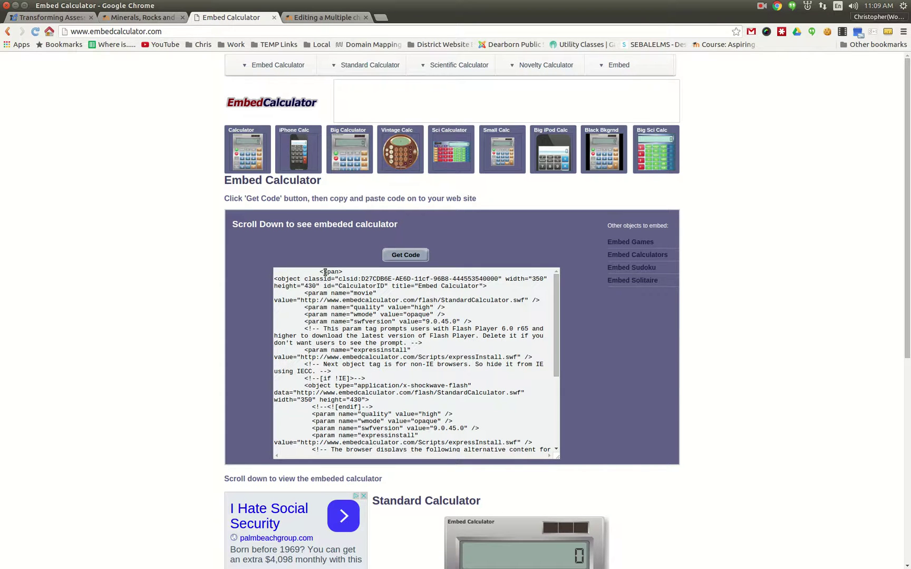
{"action": "left_click_drag", "start_coordinate": [317, 271], "coordinate": [519, 457]}
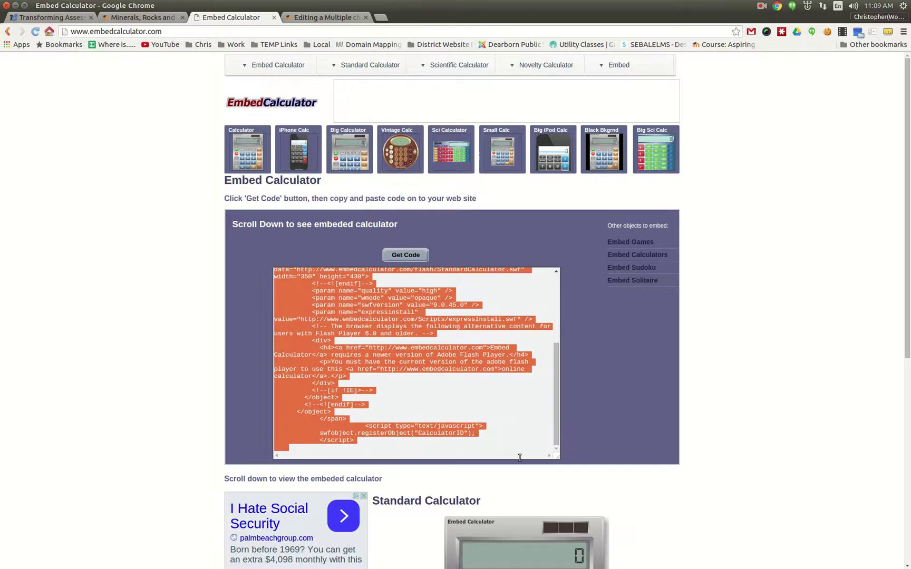
{"action": "left_click", "coordinate": [405, 257]}
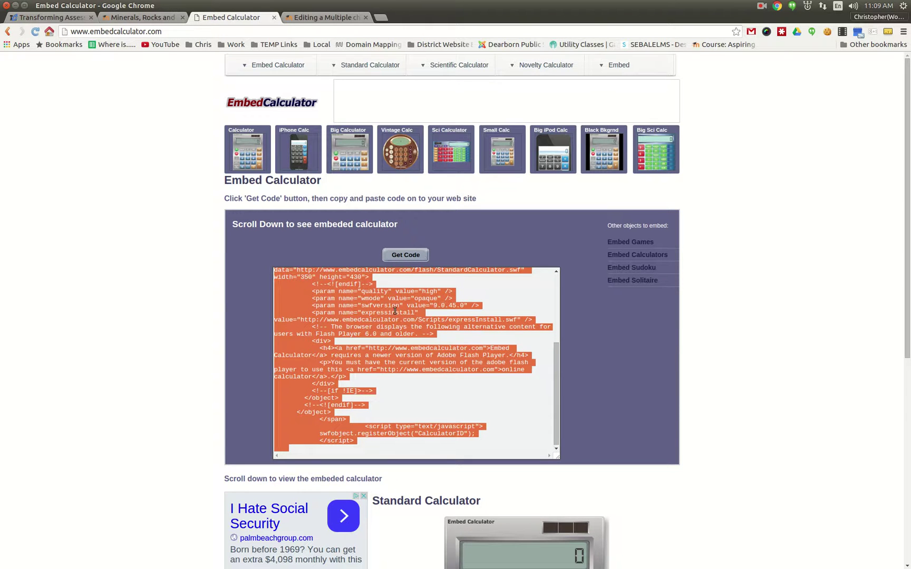
{"action": "right_click", "coordinate": [380, 304]}
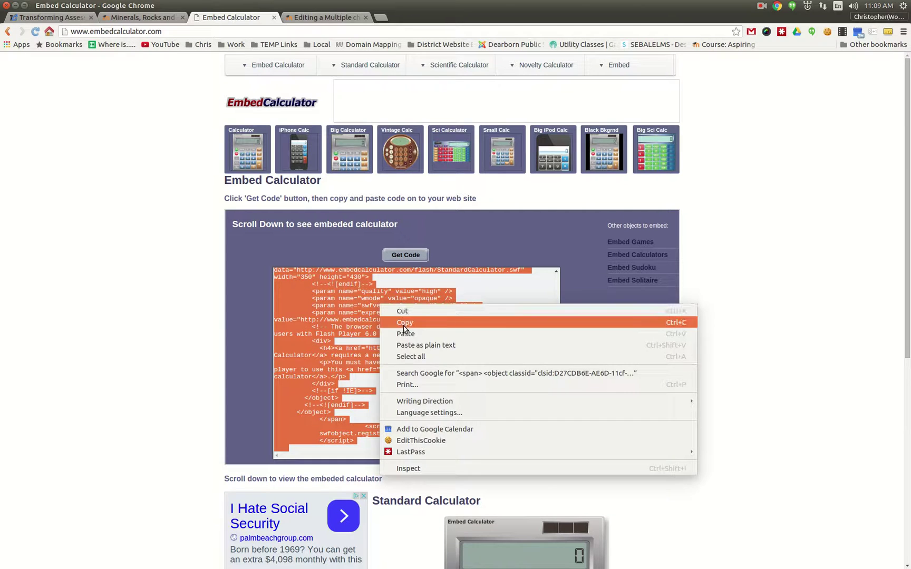
{"action": "left_click", "coordinate": [404, 326]}
{"action": "left_click", "coordinate": [323, 17]}
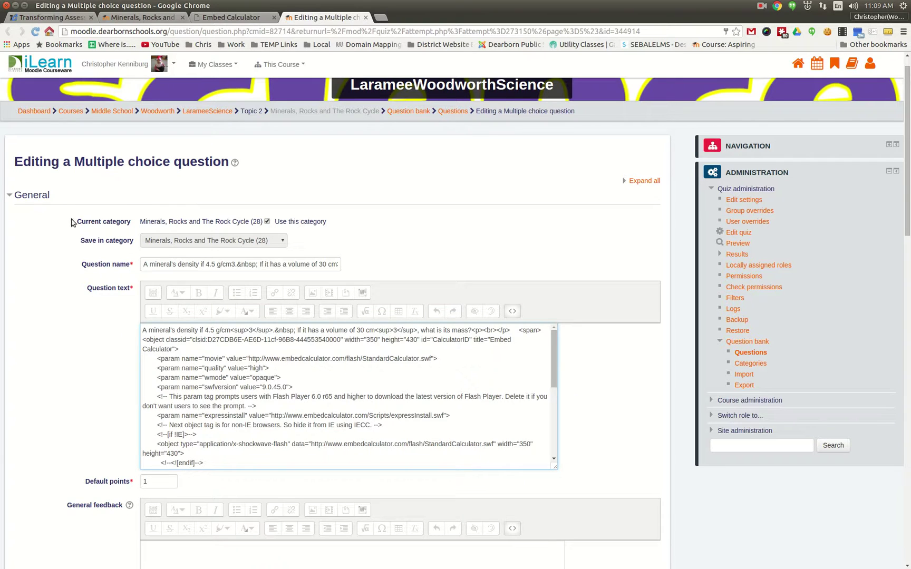
Expand the editor toolbar, then in the HTML source move the opening <span> onto its own line and select it
{"action": "left_click", "coordinate": [513, 312]}
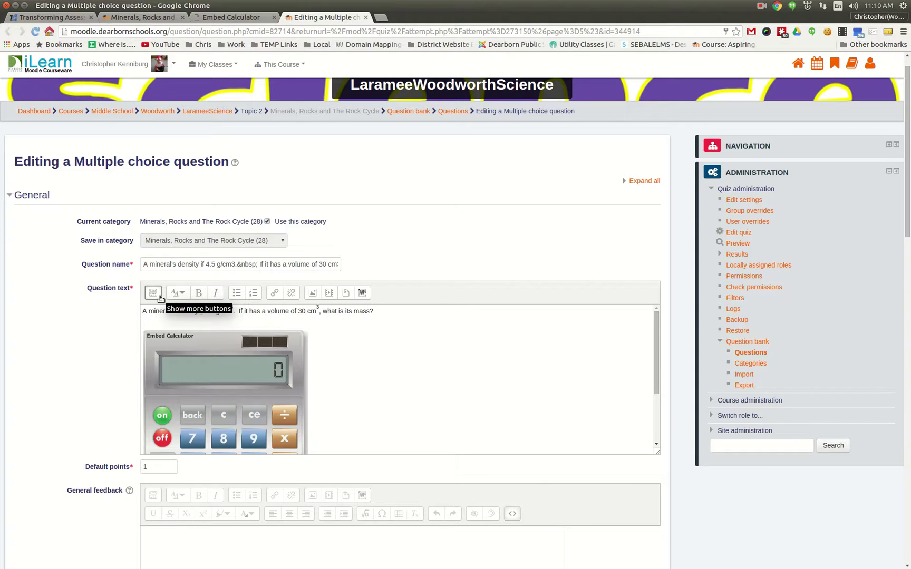
{"action": "left_click", "coordinate": [153, 293]}
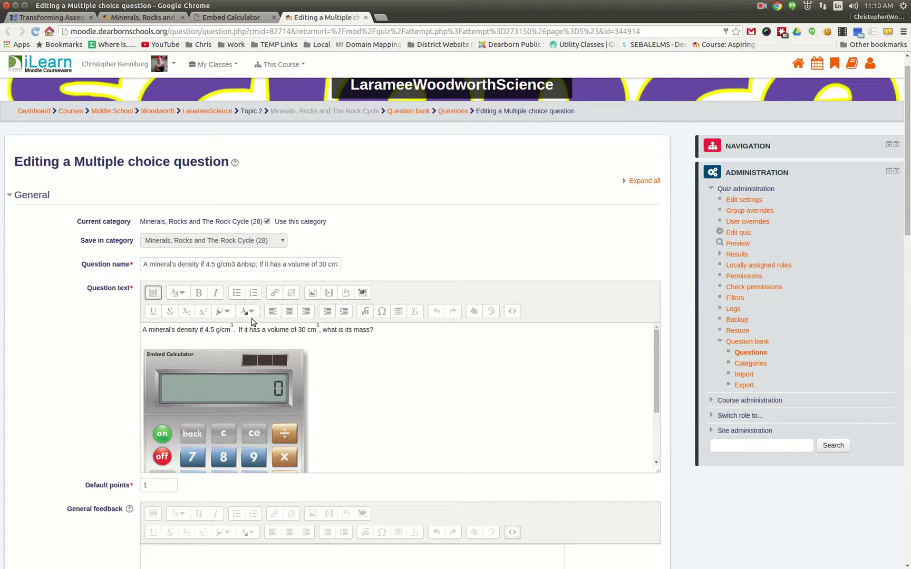
{"action": "left_click", "coordinate": [154, 293]}
{"action": "left_click", "coordinate": [154, 293]}
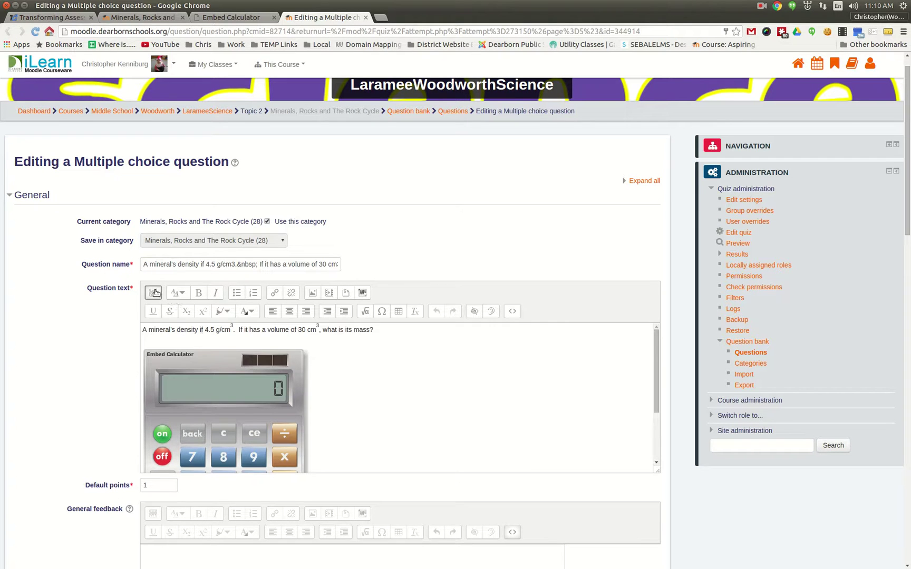
{"action": "left_click", "coordinate": [514, 314]}
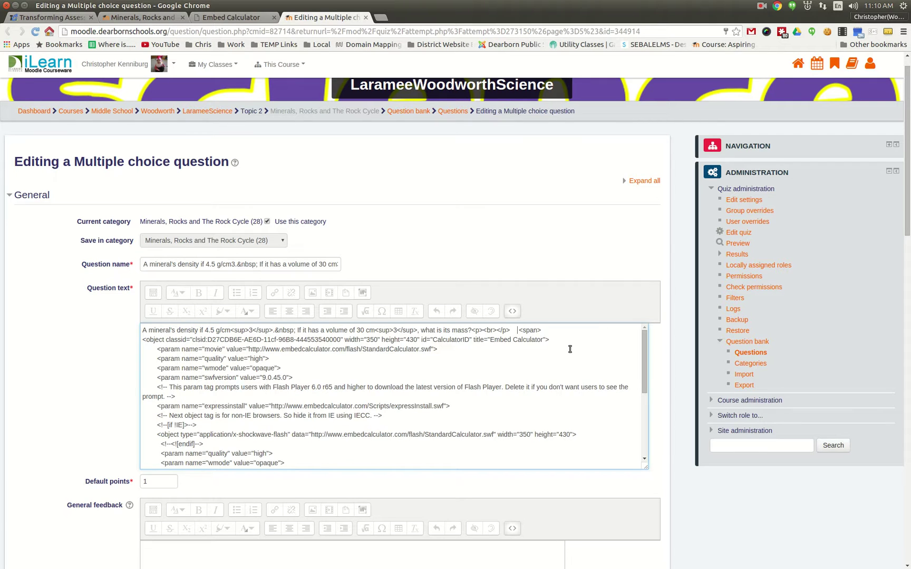
{"action": "key", "text": "Return"}
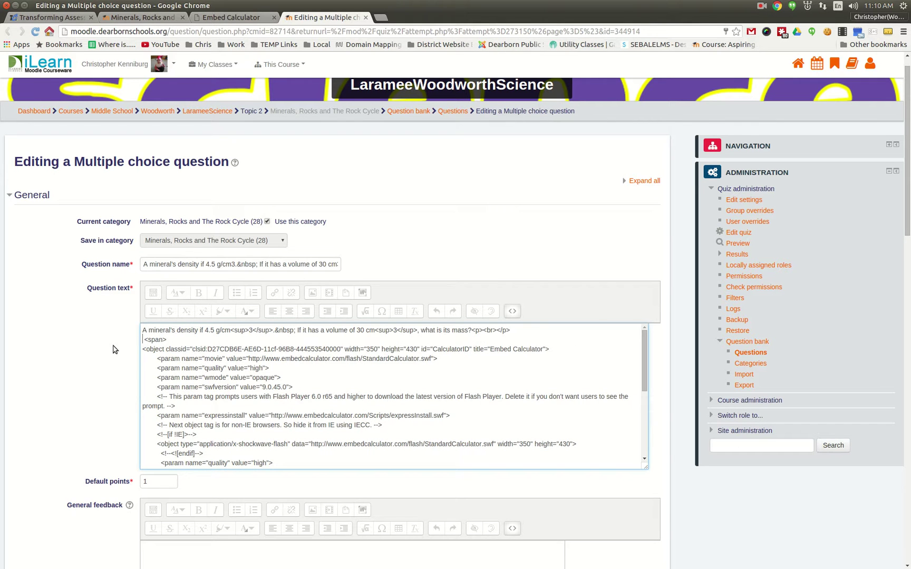
{"action": "left_click_drag", "start_coordinate": [143, 340], "coordinate": [391, 359]}
Clear the selection, dismiss the paste menu without pasting, and scroll through the embed code
{"action": "left_click", "coordinate": [148, 340]}
{"action": "right_click", "coordinate": [147, 339]}
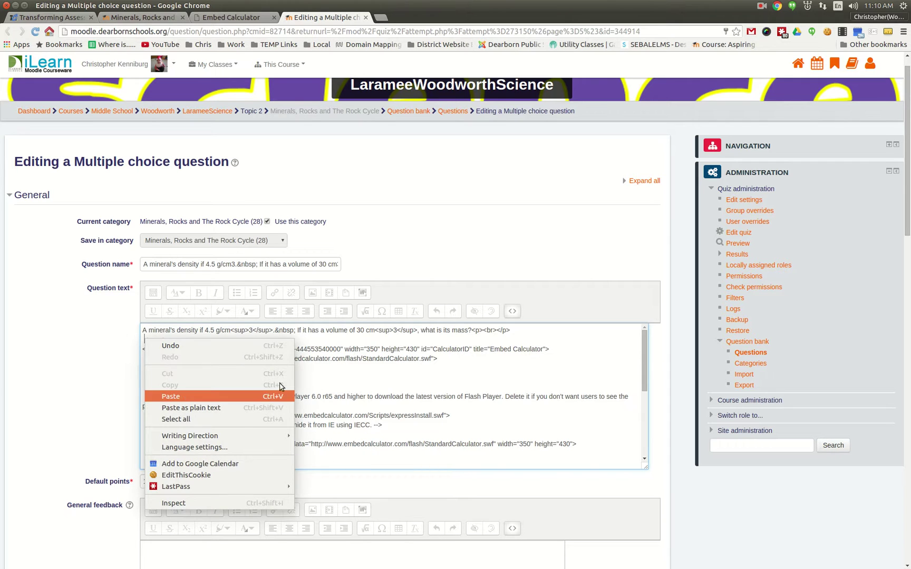
{"action": "left_click", "coordinate": [474, 361]}
{"action": "scroll", "coordinate": [299, 427], "scroll_direction": "down", "scroll_amount": 3}
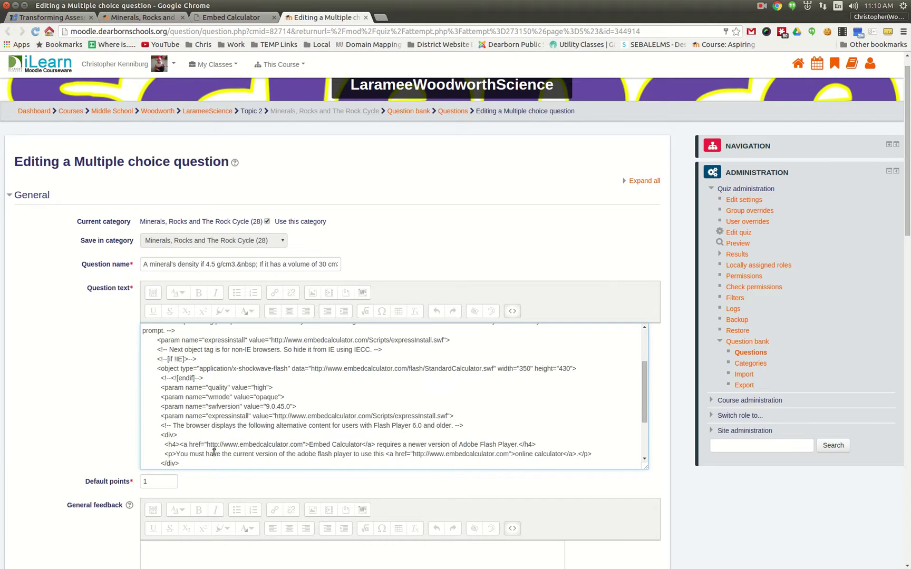
{"action": "scroll", "coordinate": [202, 448], "scroll_direction": "down", "scroll_amount": 2}
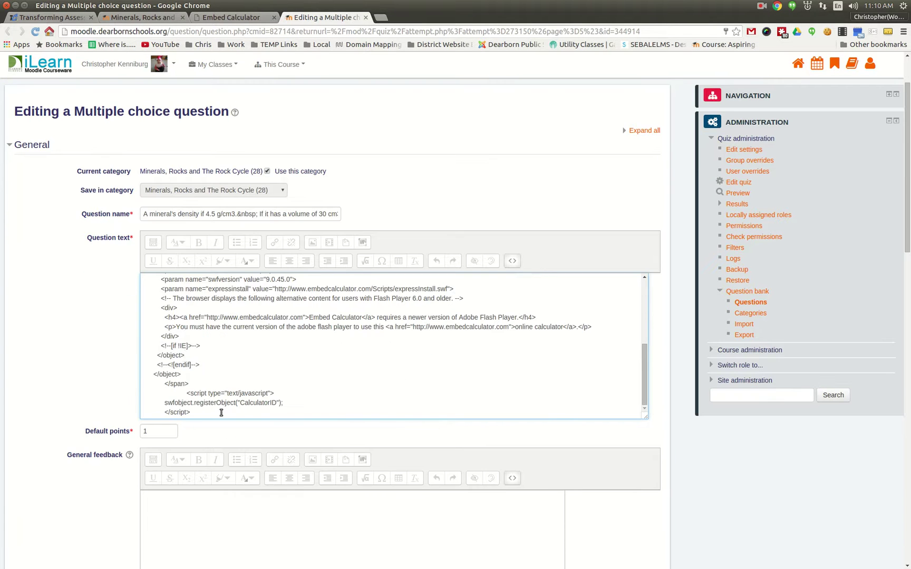
{"action": "scroll", "coordinate": [203, 407], "scroll_direction": "up", "scroll_amount": 5}
{"action": "scroll", "coordinate": [204, 406], "scroll_direction": "up", "scroll_amount": 2}
{"action": "scroll", "coordinate": [155, 389], "scroll_direction": "down", "scroll_amount": 1}
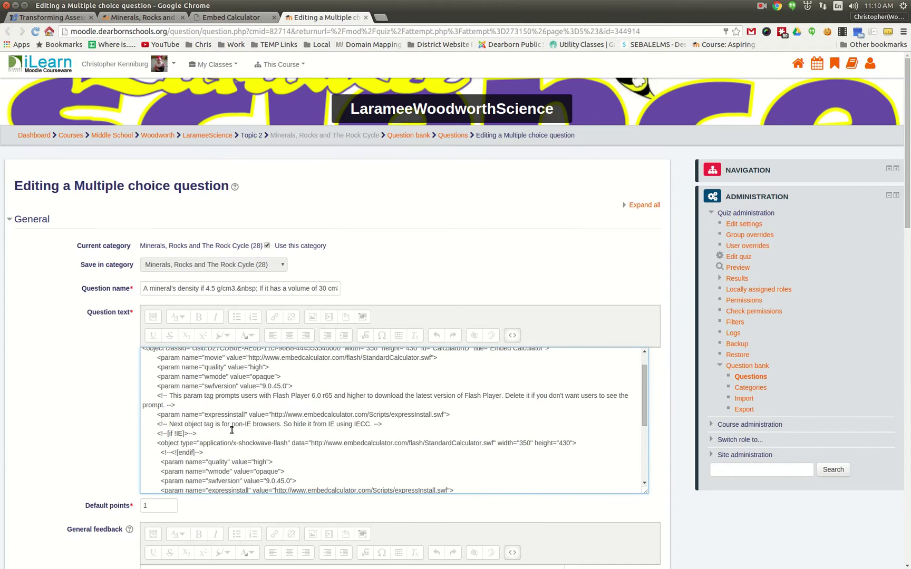
{"action": "scroll", "coordinate": [232, 430], "scroll_direction": "up", "scroll_amount": 1}
Switch the question text back to rendered view and check the calculator beneath the density question
{"action": "left_click", "coordinate": [512, 336]}
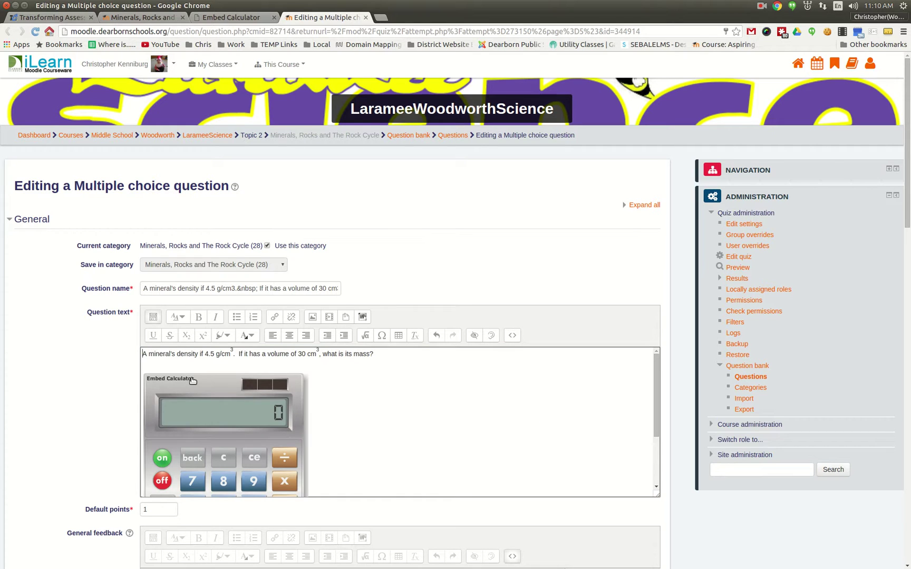
{"action": "scroll", "coordinate": [333, 445], "scroll_direction": "down", "scroll_amount": 3}
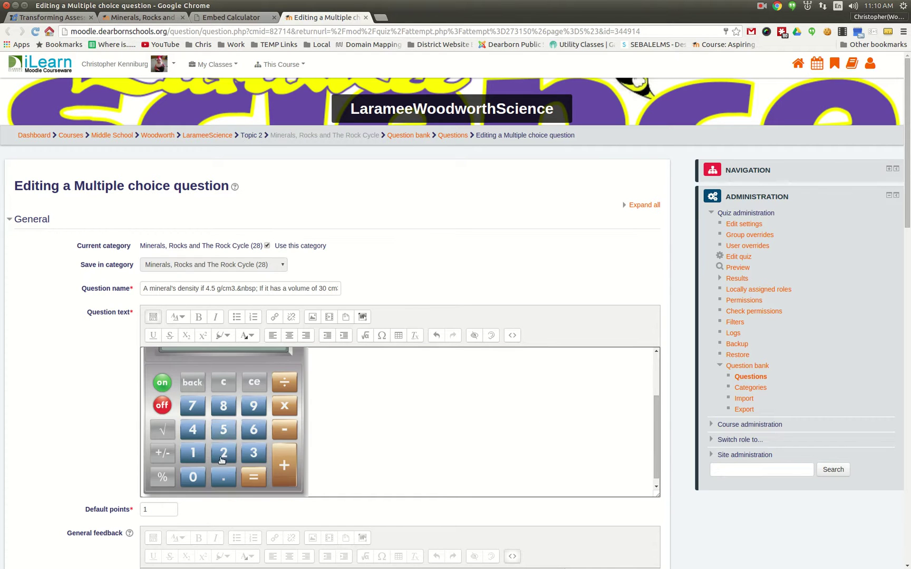
{"action": "scroll", "coordinate": [387, 437], "scroll_direction": "up", "scroll_amount": 3}
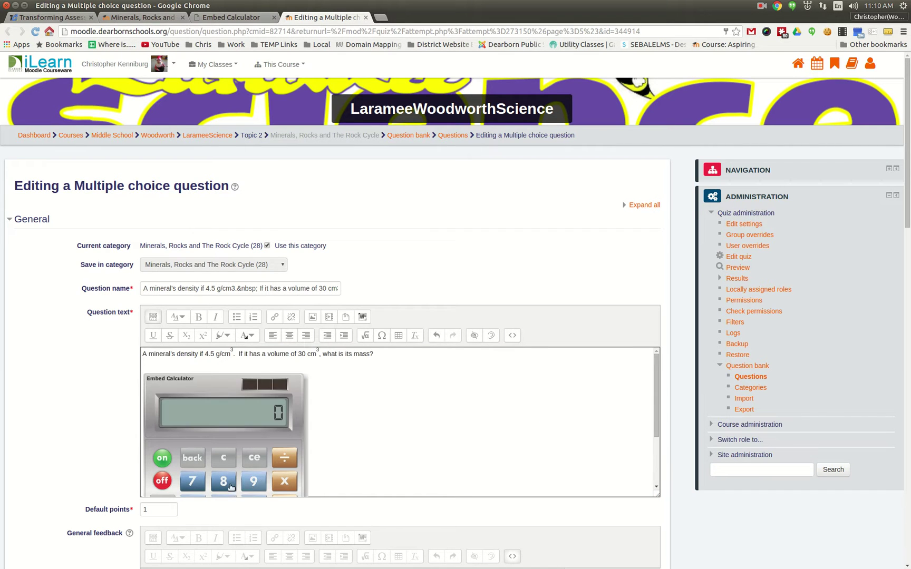